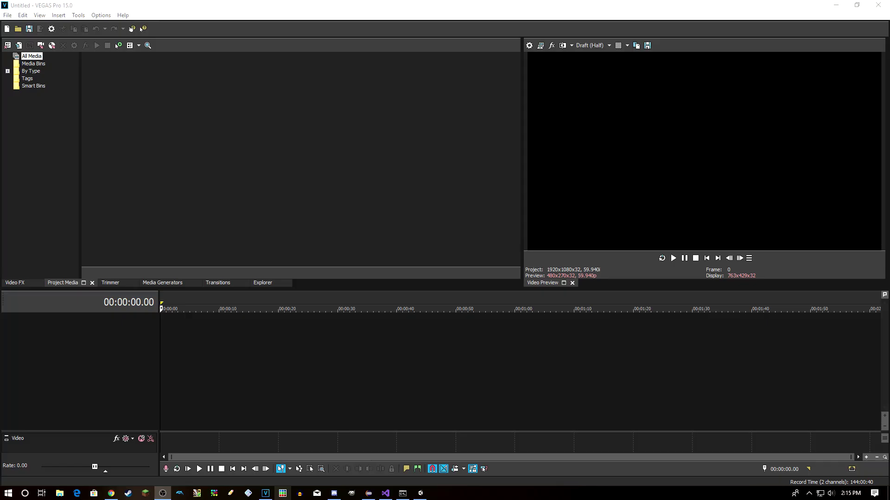
click(18, 46)
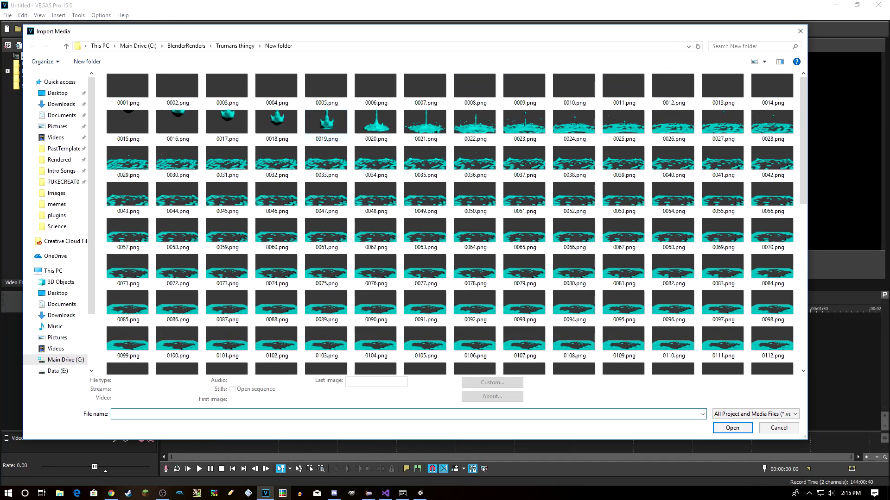
click(58, 370)
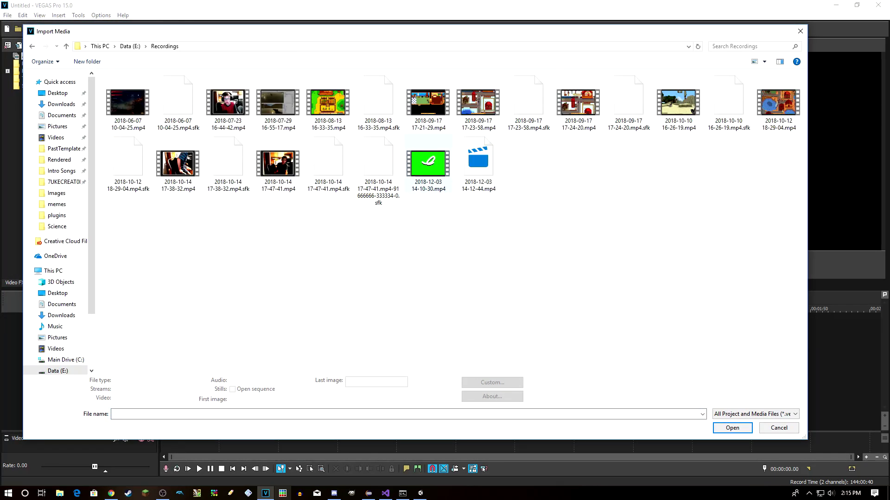
double_click(427, 164)
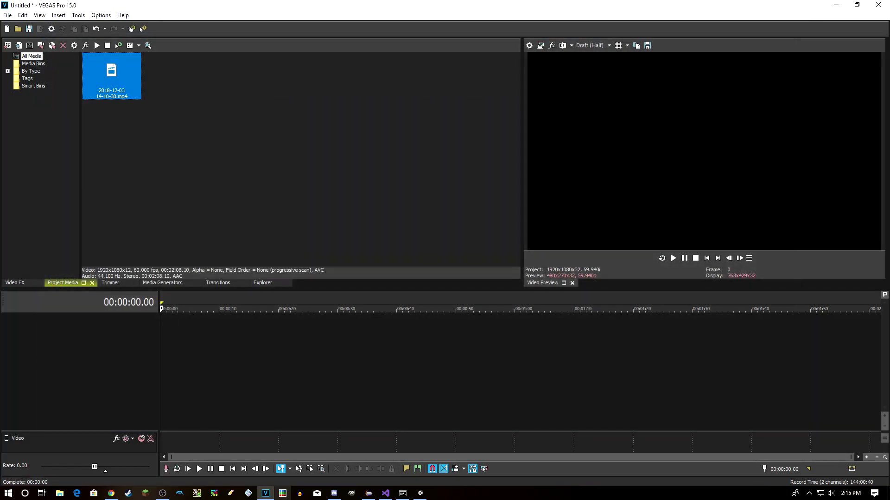
Place the clip on the timeline and match the project settings to it.
drag(111, 76, 224, 331)
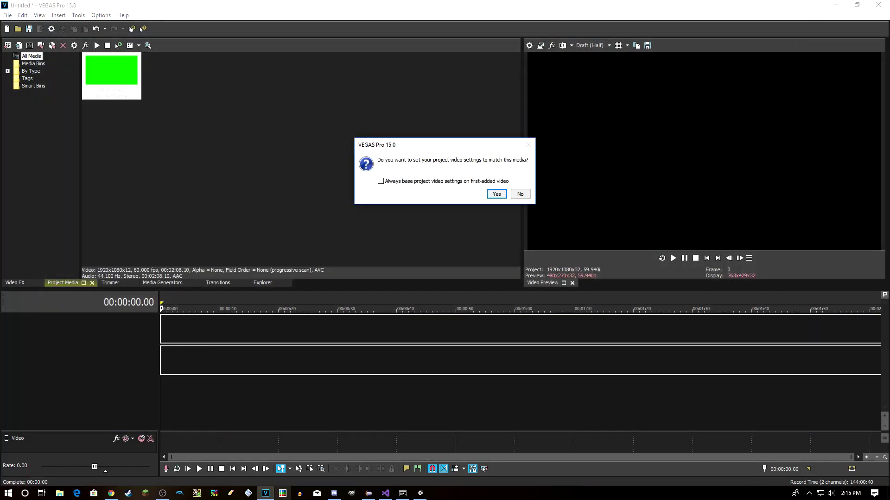
click(492, 197)
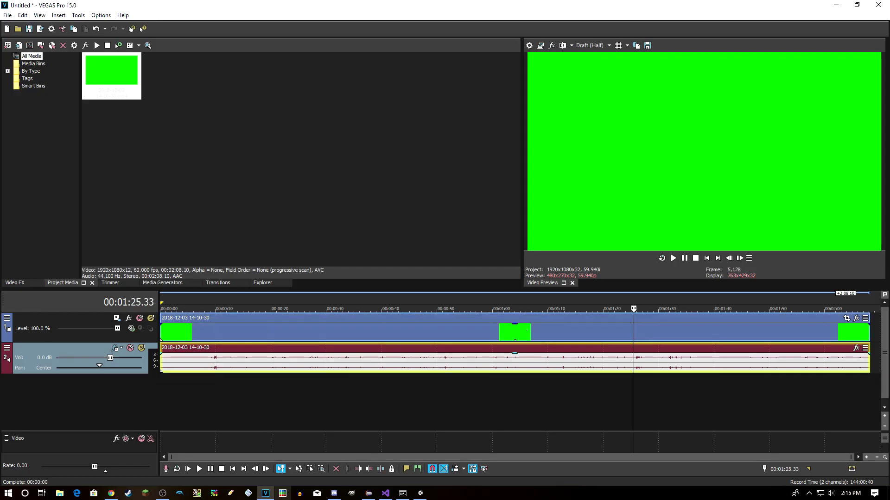
click(633, 330)
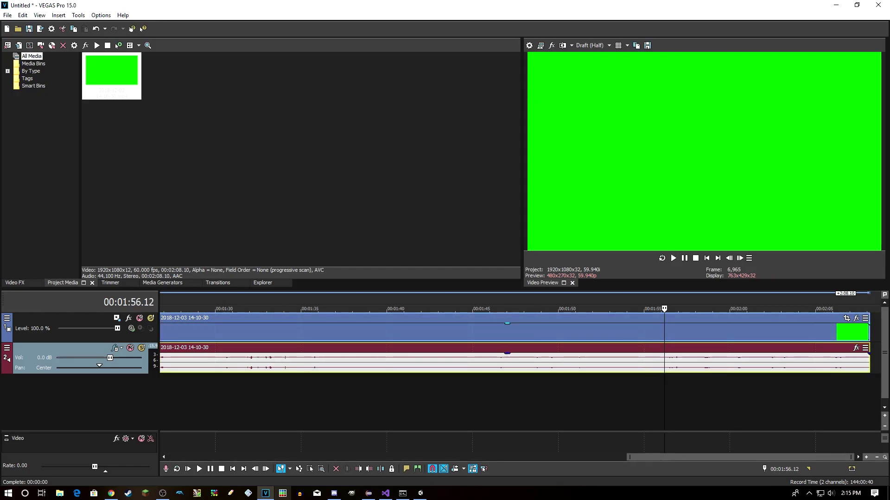
scroll(487, 334, down, 8)
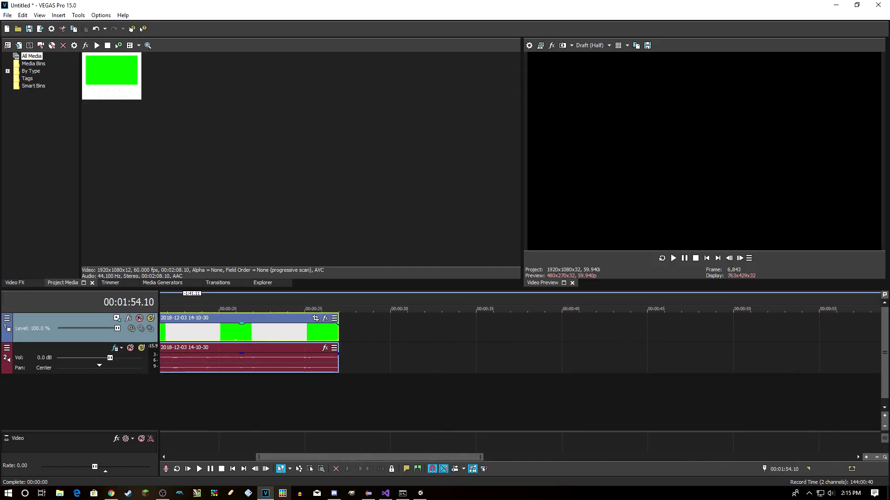
scroll(487, 334, up, 3)
Trim the green-screen event's right edge so it ends around five seconds.
click(237, 358)
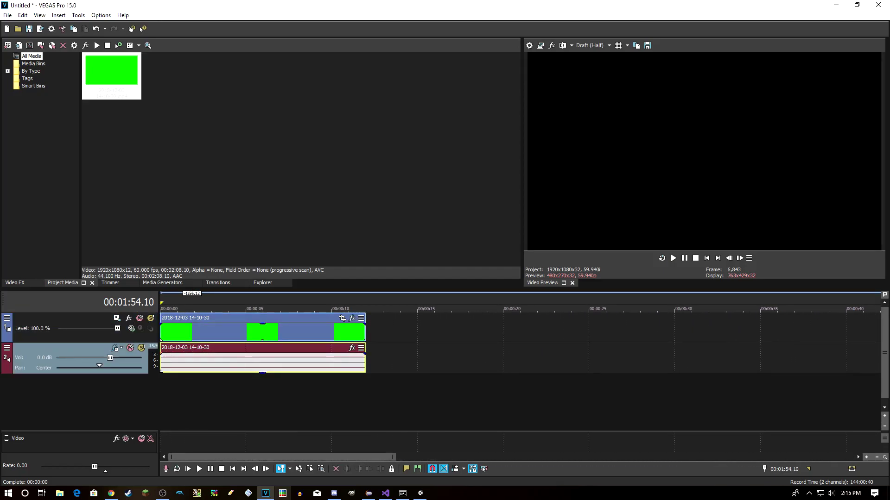
key(ctrl+Home)
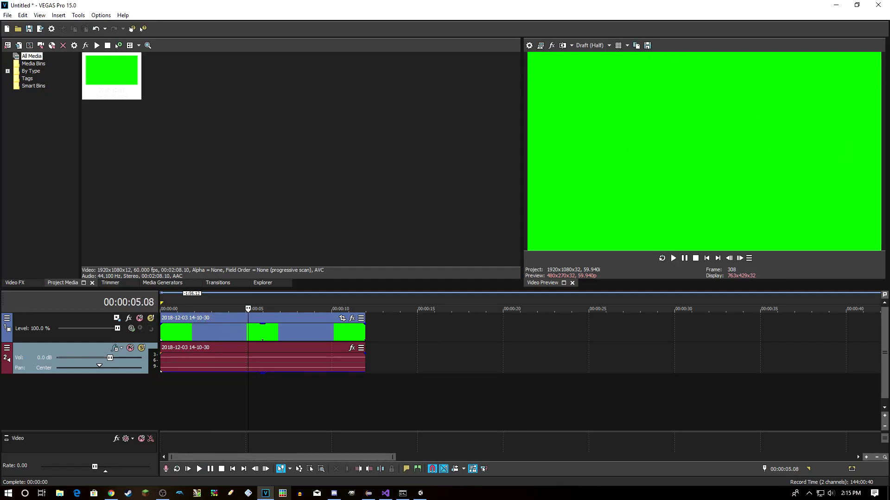
drag(364, 327, 248, 327)
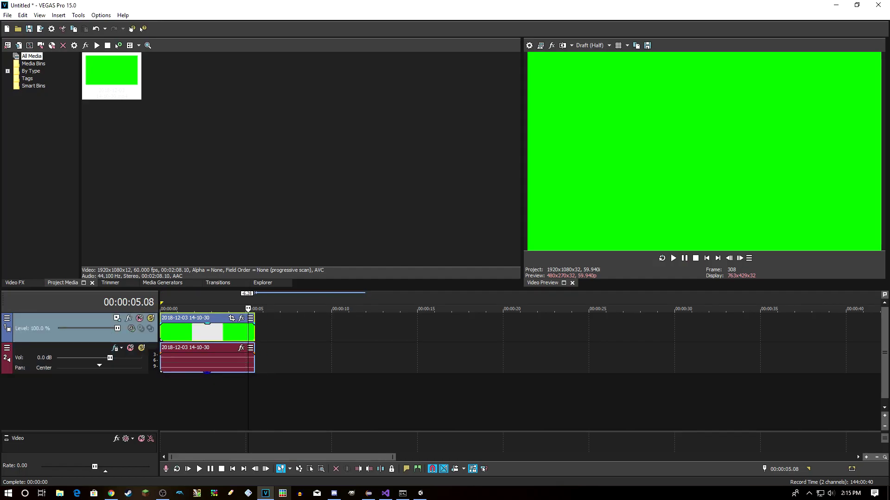
Play the trimmed clip from the start and bring up the Chroma Keyer presets in Video FX.
key(Home)
key(space)
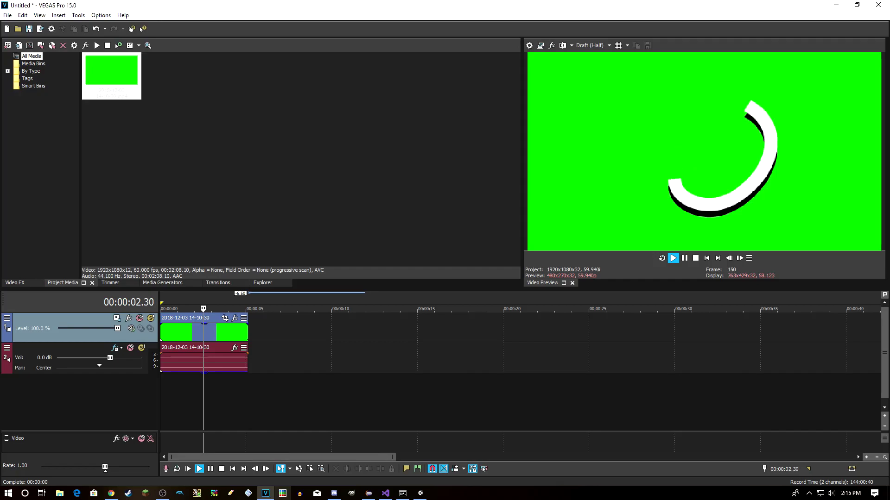
key(alt+8)
key(Down)
key(Down)
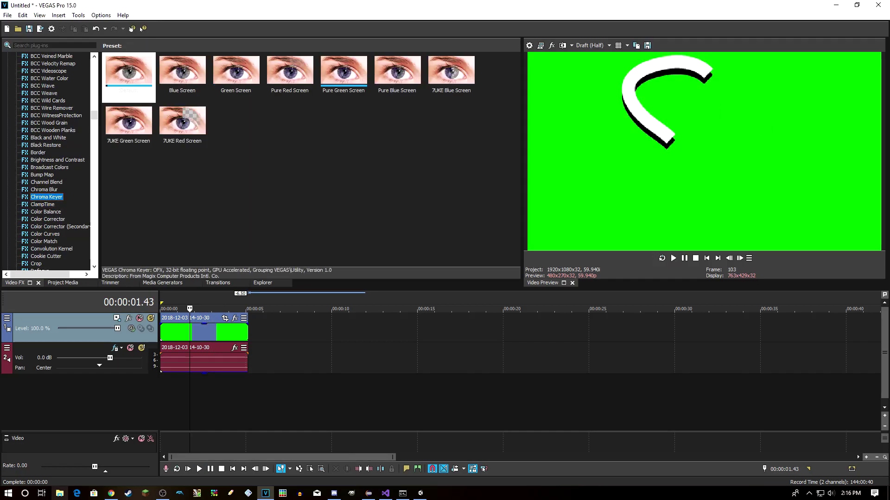
Apply Chroma Keyer's Pure Green Screen preset, then import matthew likes bowser.mp4 from Rendered.
click(344, 73)
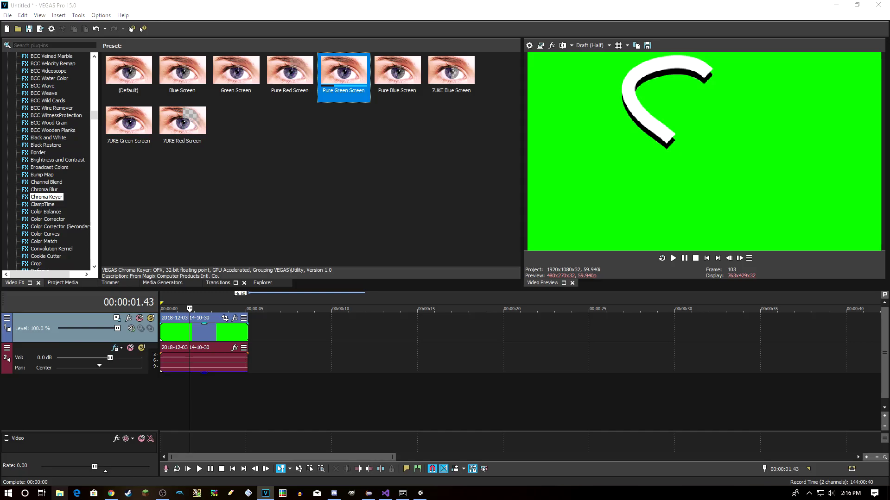
double_click(343, 73)
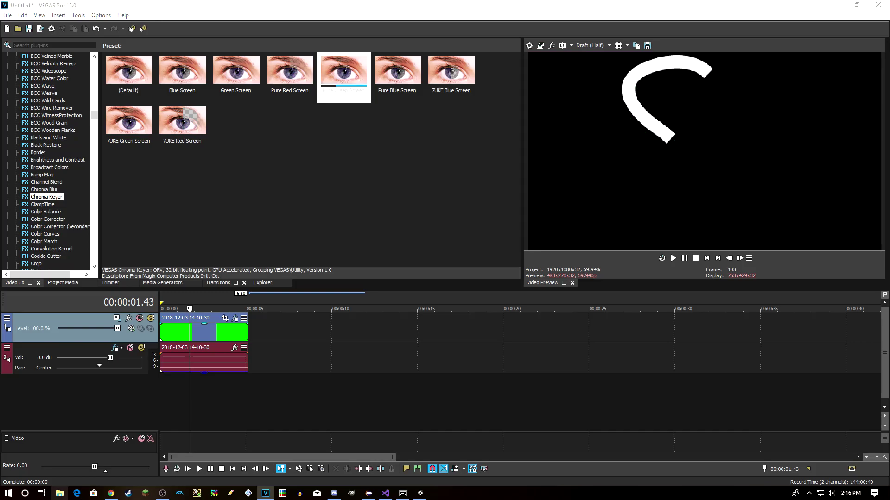
key(ctrl+o)
scroll(445, 209, down, 5)
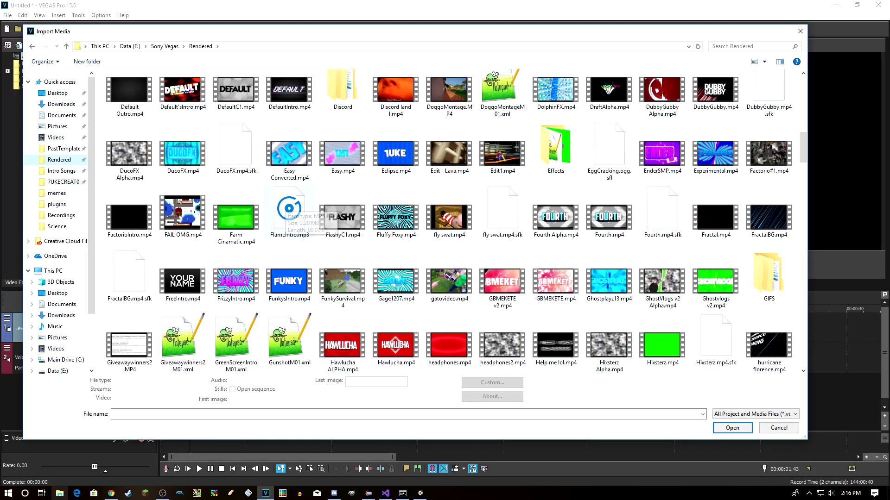
scroll(299, 221, down, 5)
scroll(445, 208, down, 5)
scroll(626, 209, down, 2)
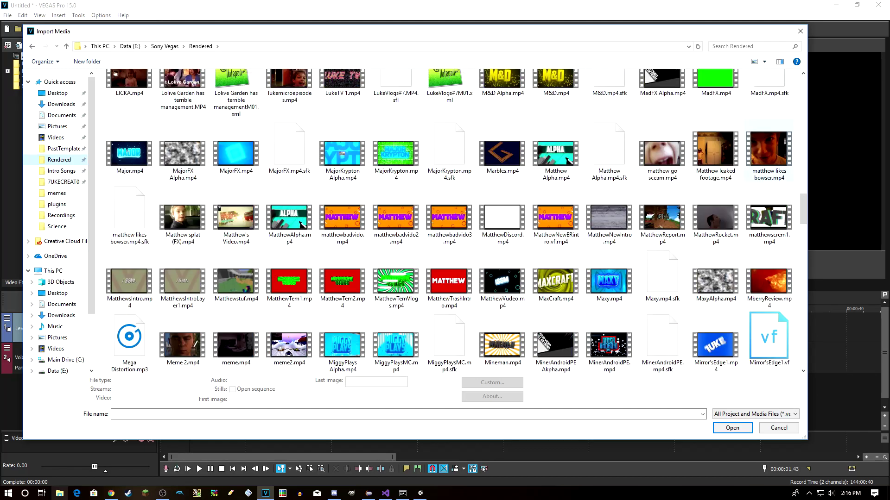
double_click(770, 154)
Put matthew likes bowser on track 2 at 00:00:00, undoing misplacements, and preview the layers.
drag(248, 351, 277, 344)
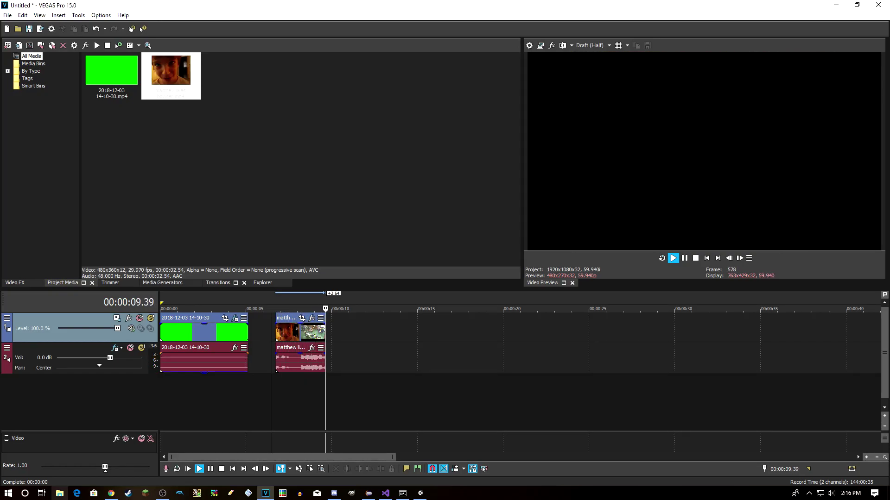
key(ctrl+z)
key(ctrl+z)
key(ctrl+z)
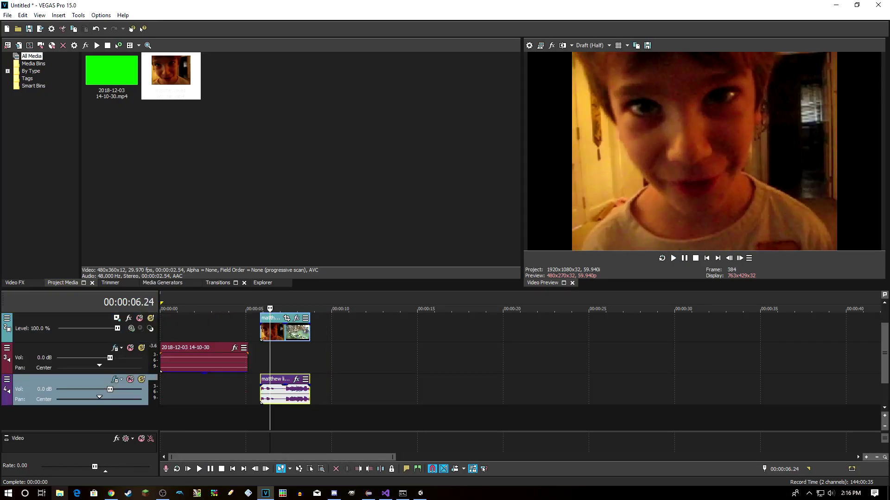
key(ctrl+z)
key(ctrl+z)
key(ctrl+z)
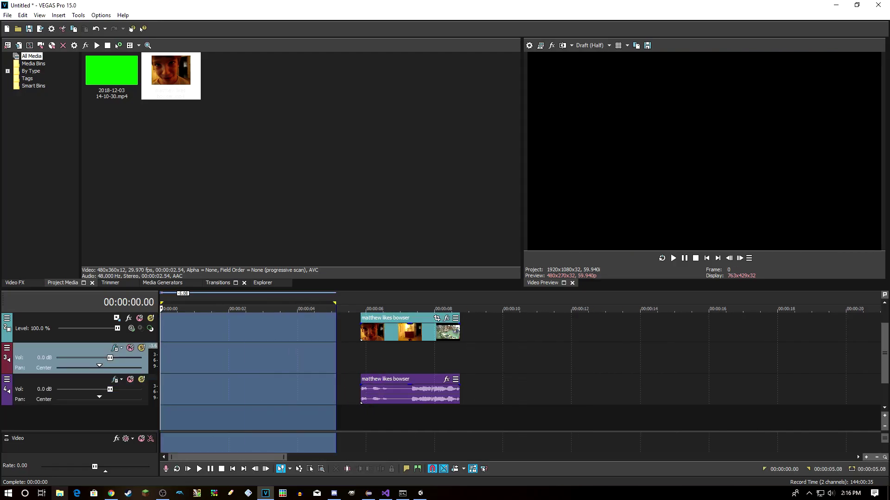
key(ctrl+z)
key(ctrl+z)
key(space)
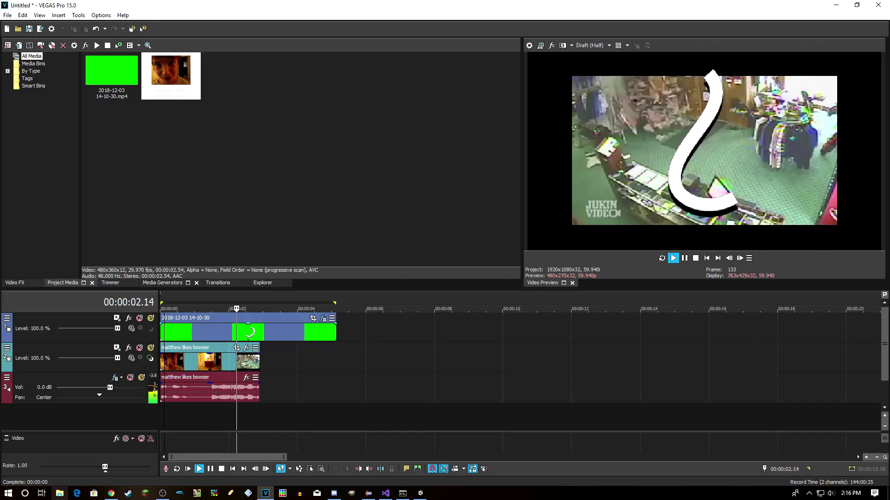
key(ctrl+z)
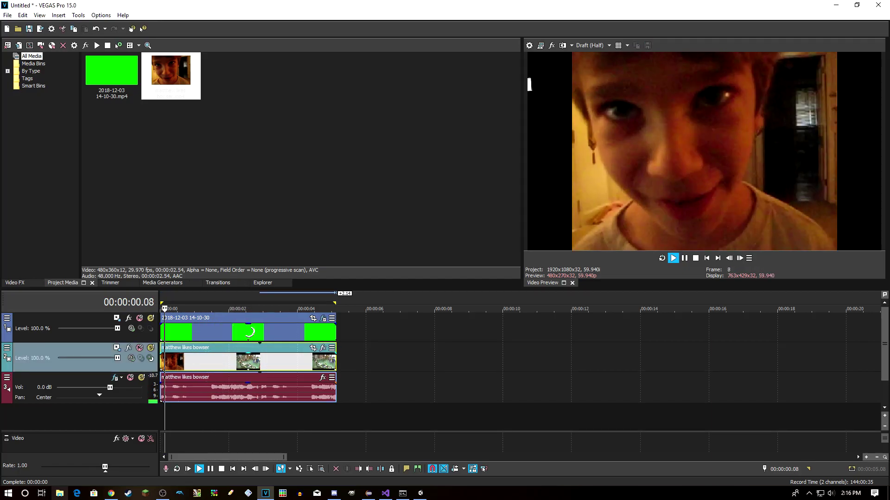